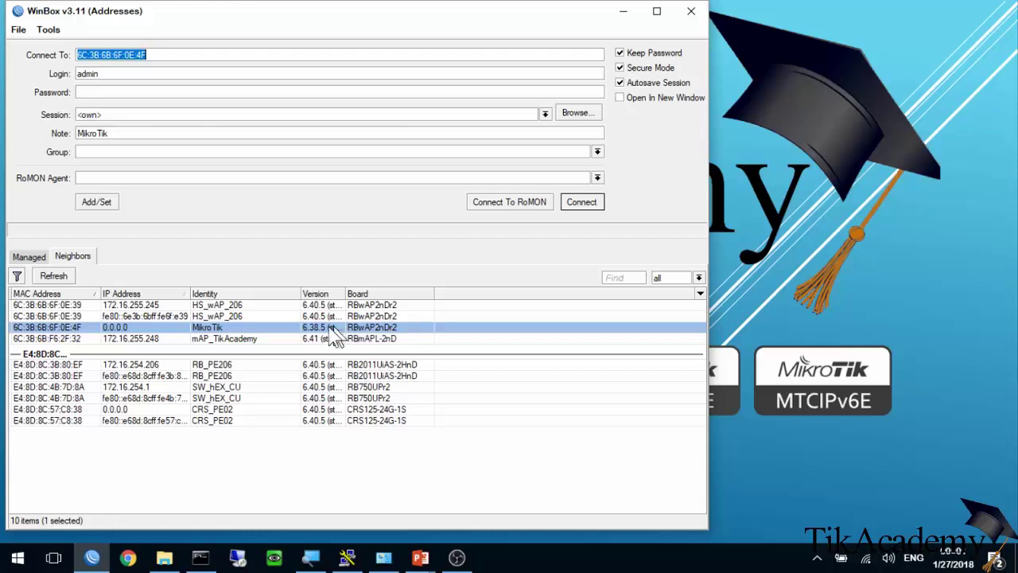
Enter admin as the login for the wAP at MAC 6C:3B:6B:6F:0E:4F.
key(Tab)
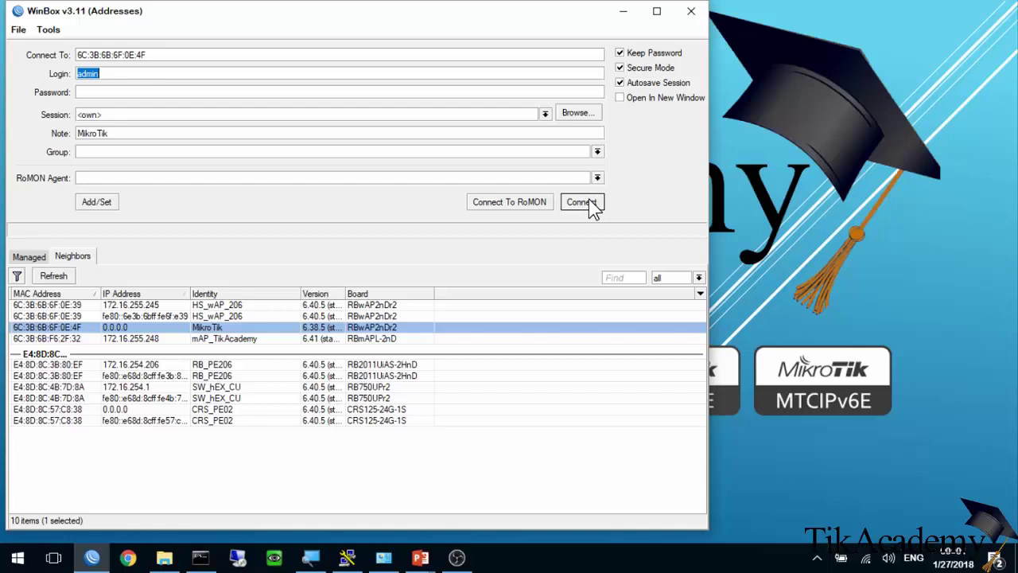
Connect to the wAP, then open and arrange the Wireless Tables, Interfaces and DHCP Client windows.
click(588, 202)
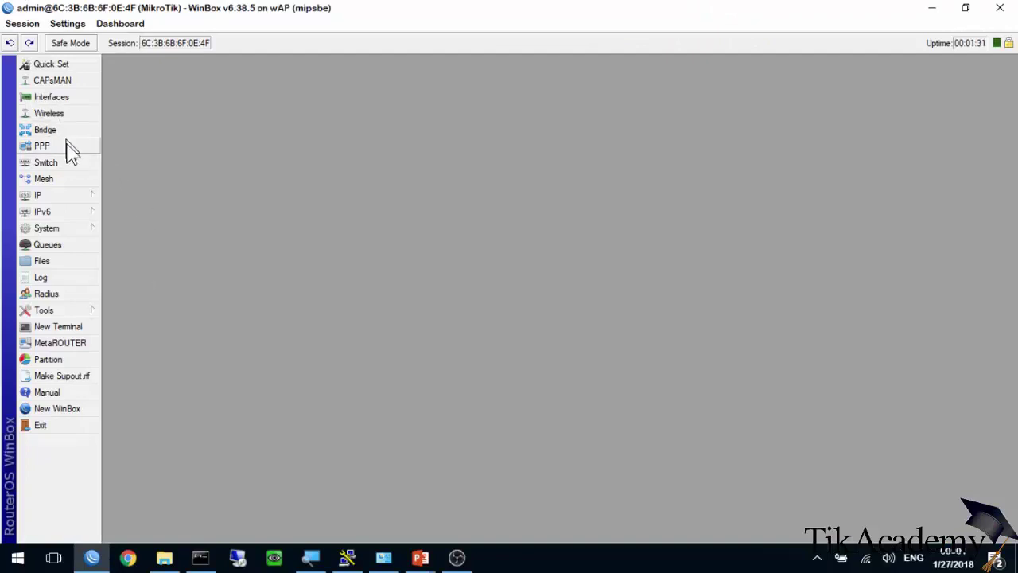
click(71, 118)
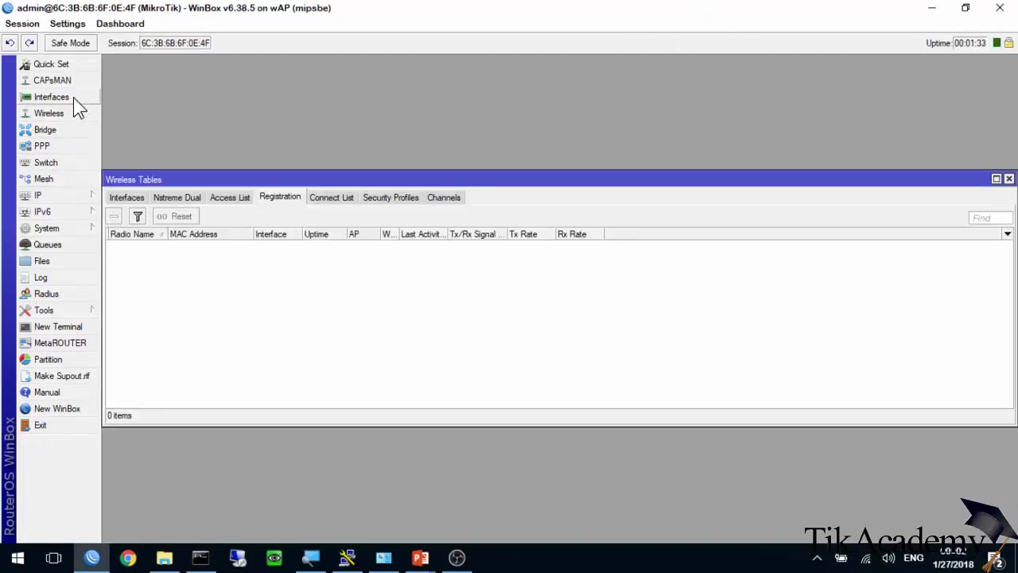
click(73, 97)
drag(182, 196, 183, 310)
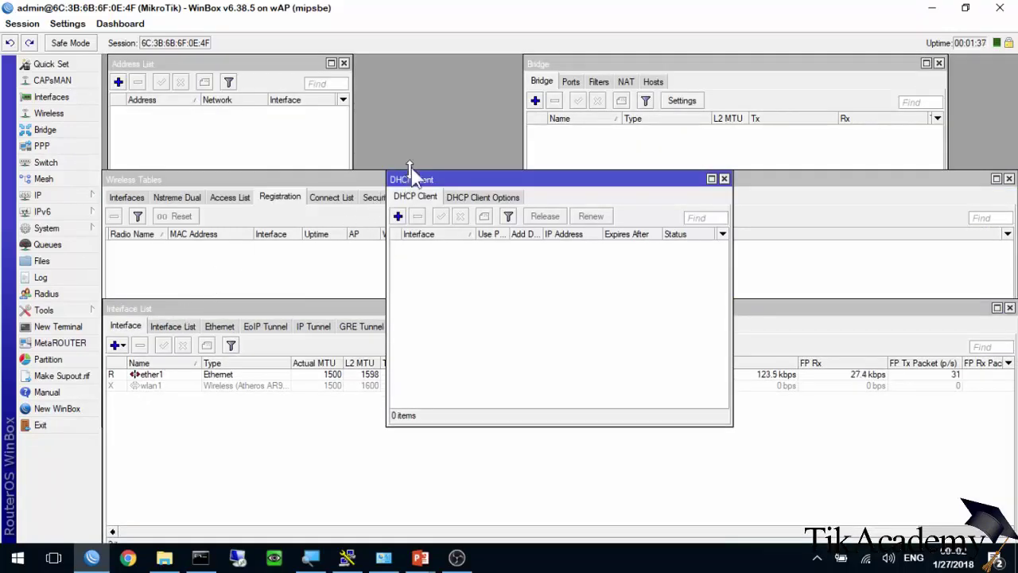
drag(469, 177, 380, 59)
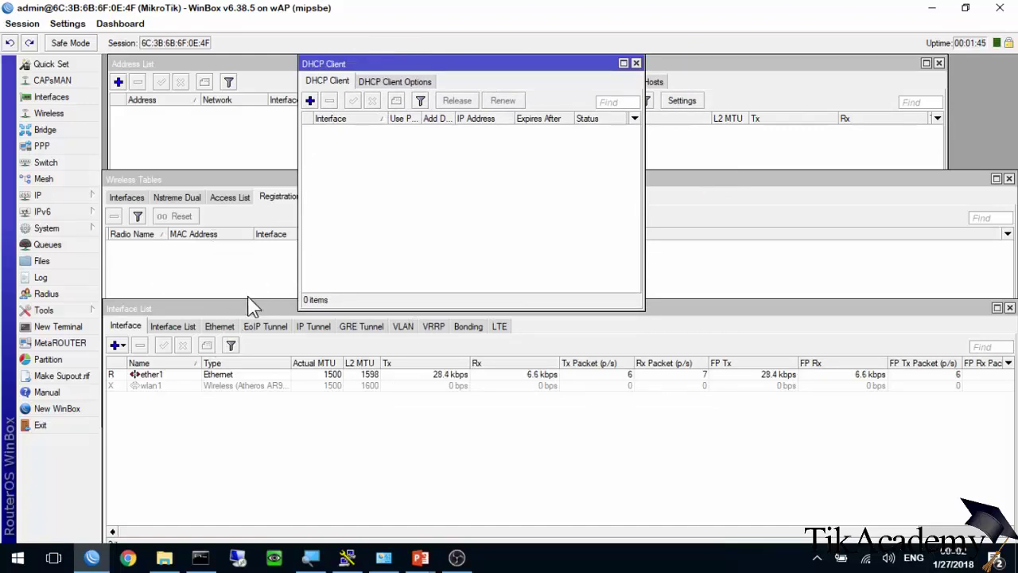
Select the wlan1 interface in Wireless Tables after checking the Security Profiles list.
click(227, 266)
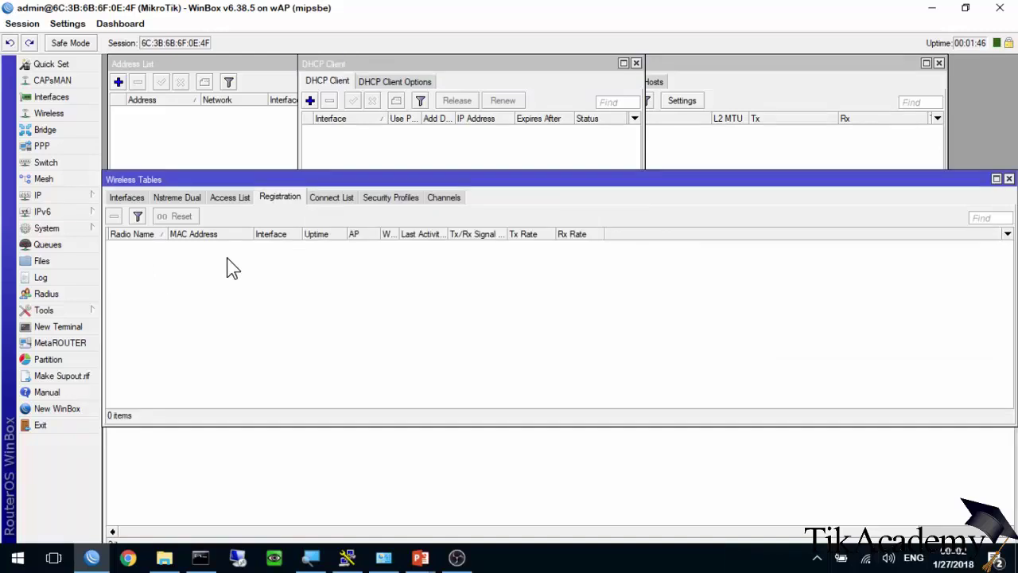
click(132, 196)
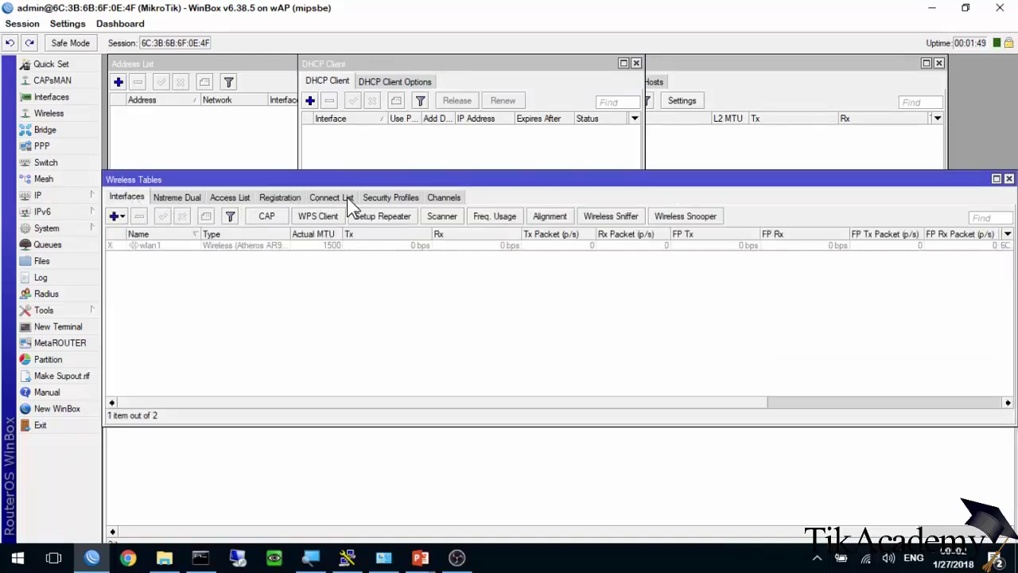
click(385, 197)
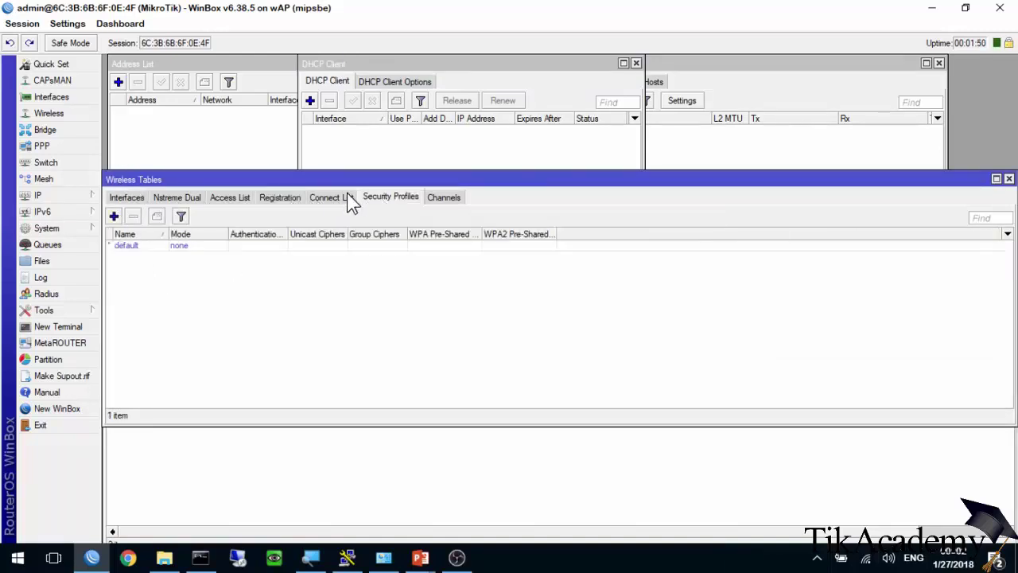
click(135, 199)
click(145, 248)
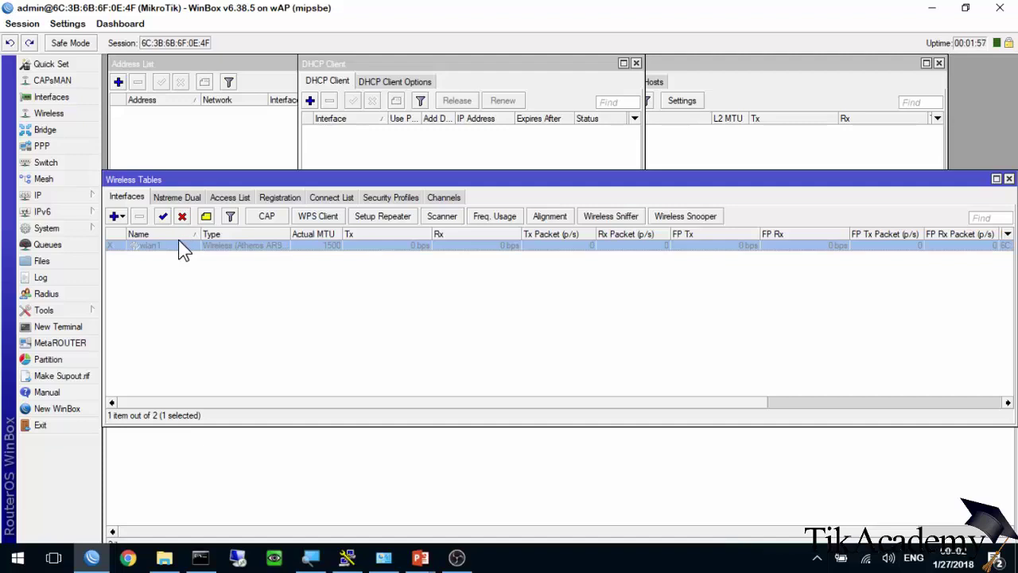
click(445, 217)
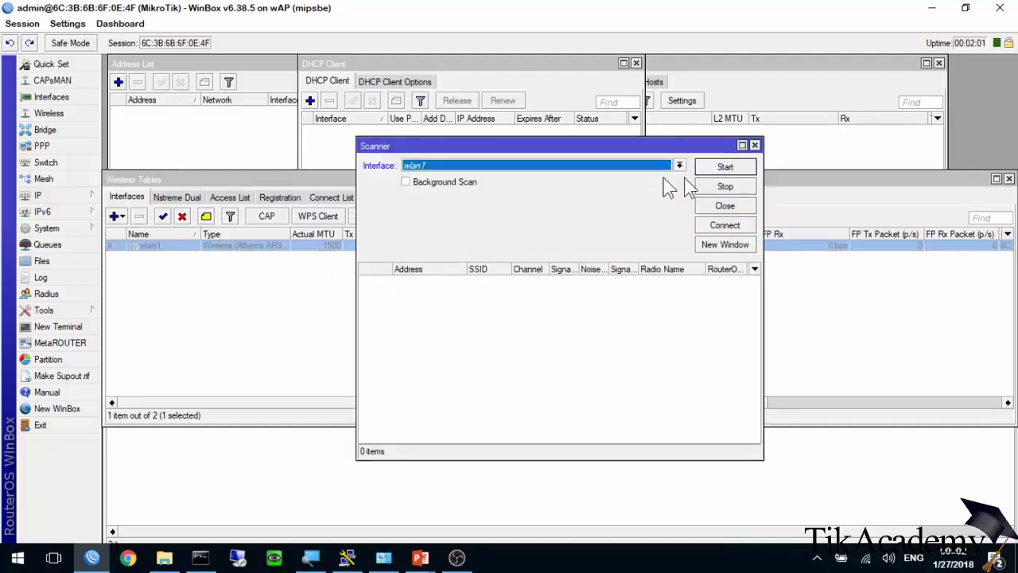
click(737, 168)
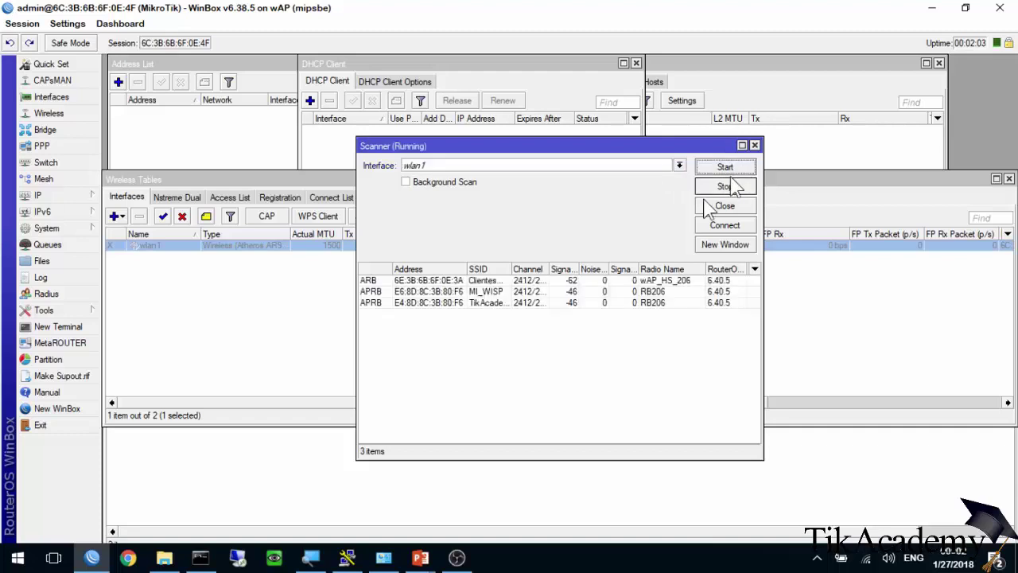
double_click(492, 292)
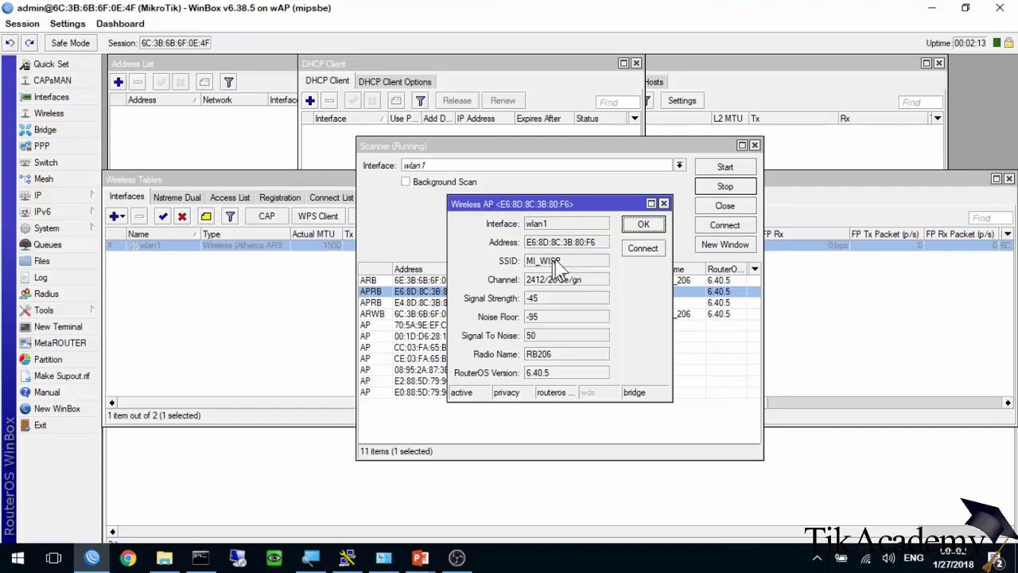
click(643, 225)
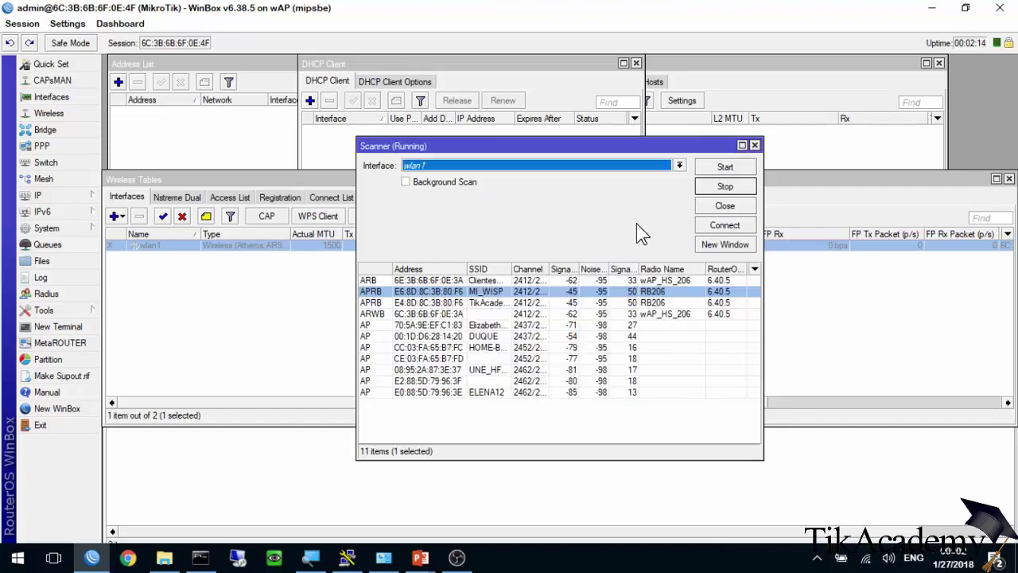
click(720, 205)
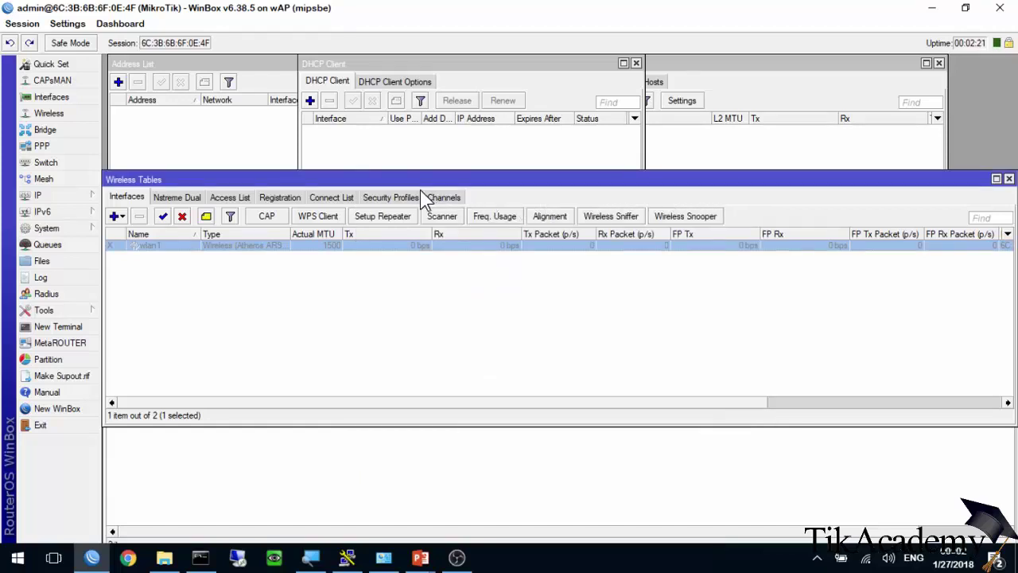
Begin a repeater setup on wlan1 with the target address reset to default.
click(374, 213)
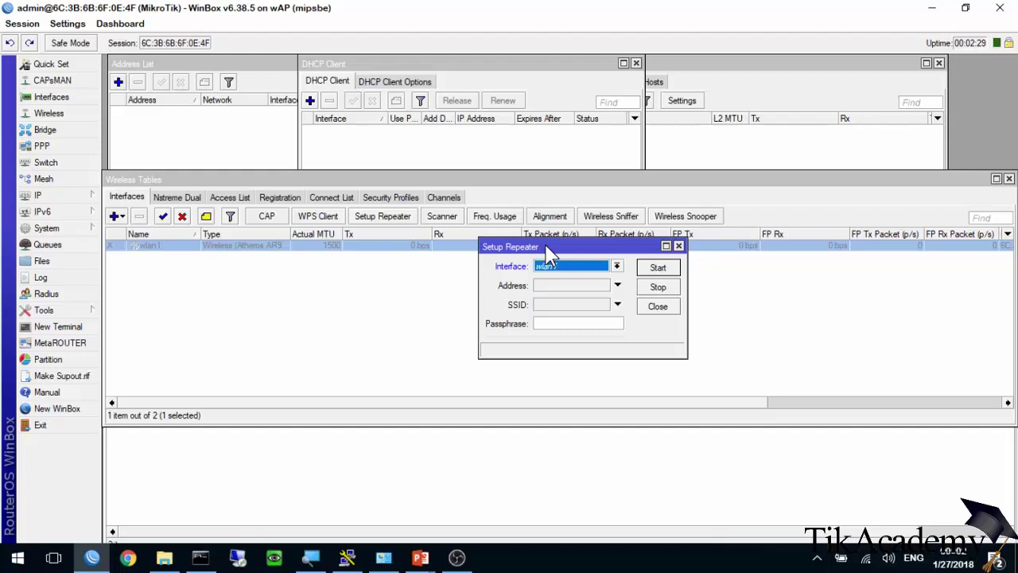
click(568, 268)
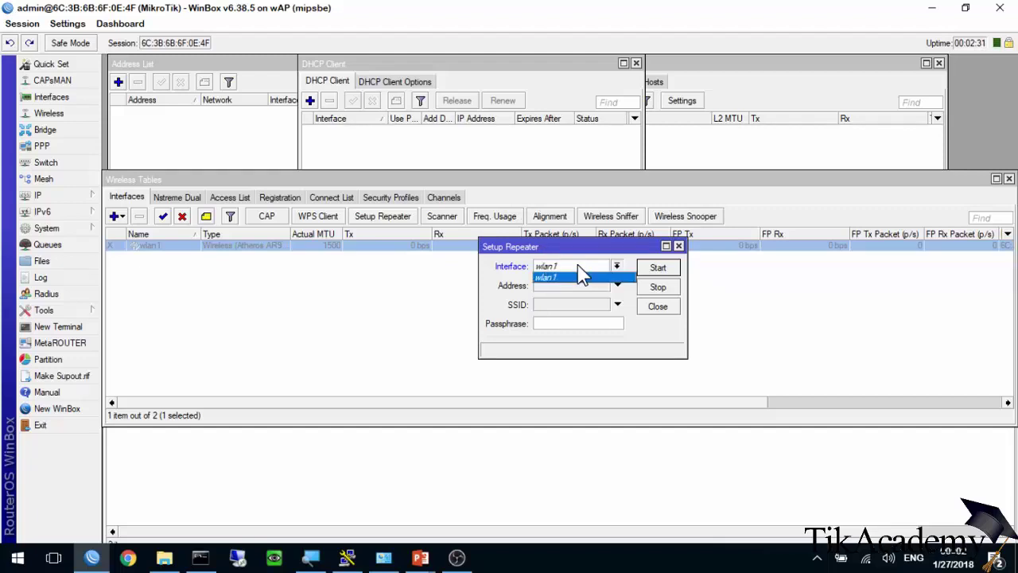
click(605, 278)
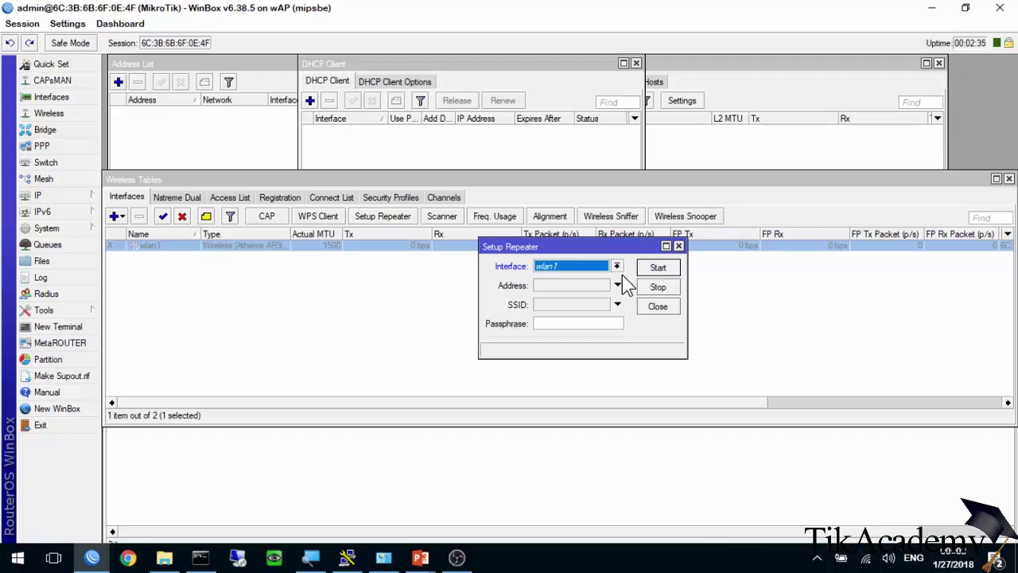
click(576, 288)
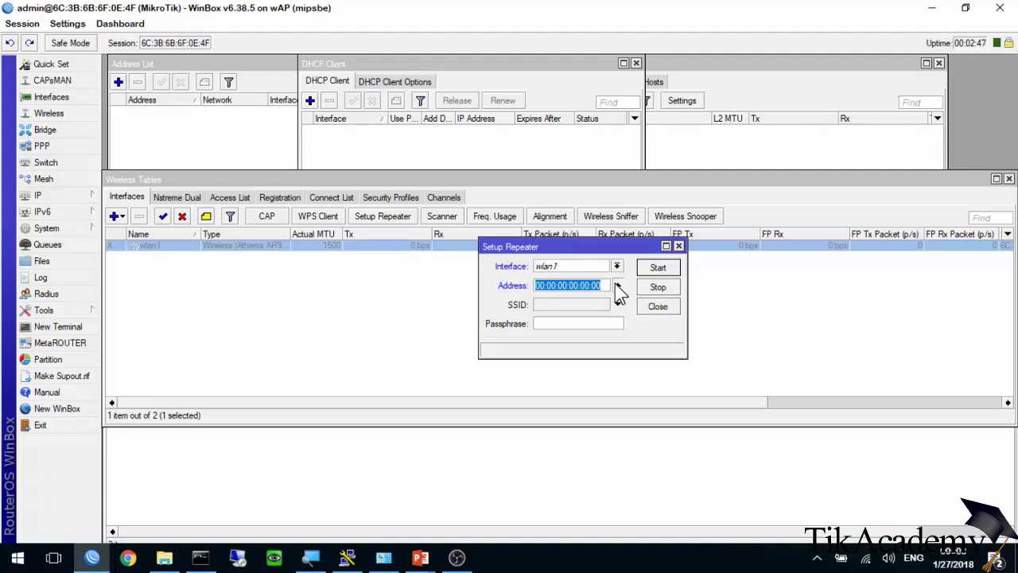
click(617, 285)
Enter MI_WISP as the SSID and fill in the network passphrase.
click(567, 307)
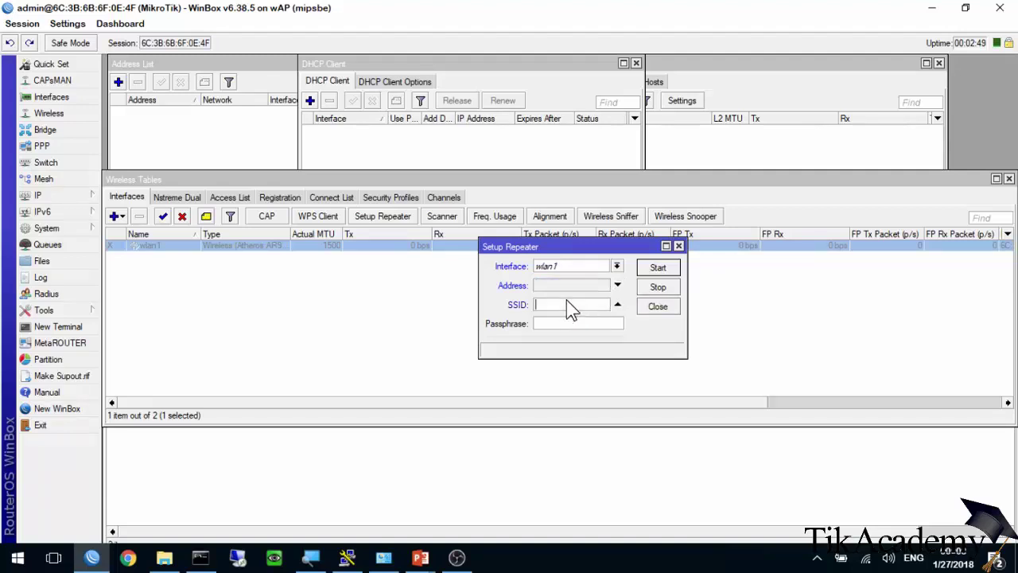
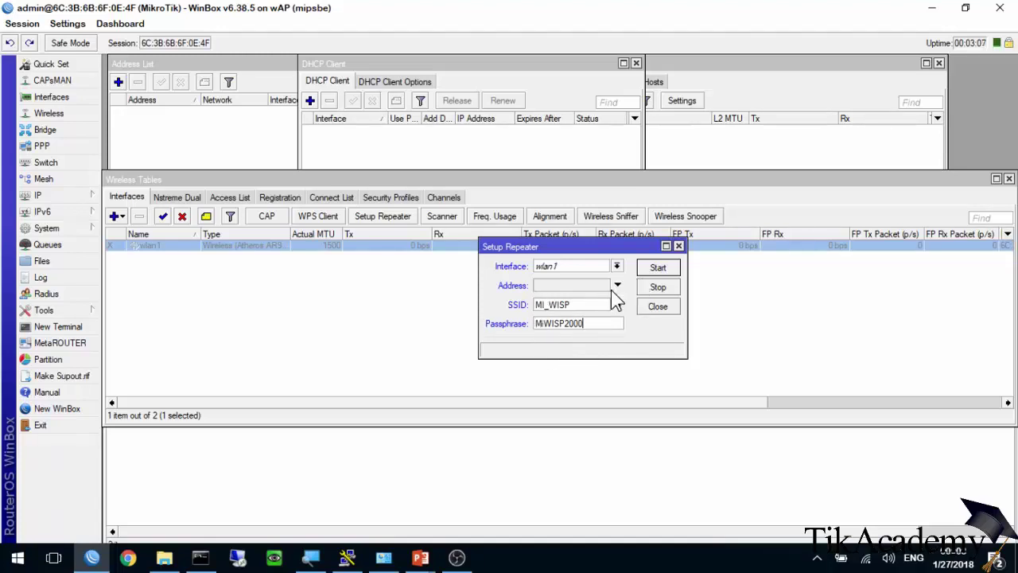
Run the repeater setup, then inspect the new wlan2 interface and wlan1-MI_WISP-repeater security profile.
click(658, 268)
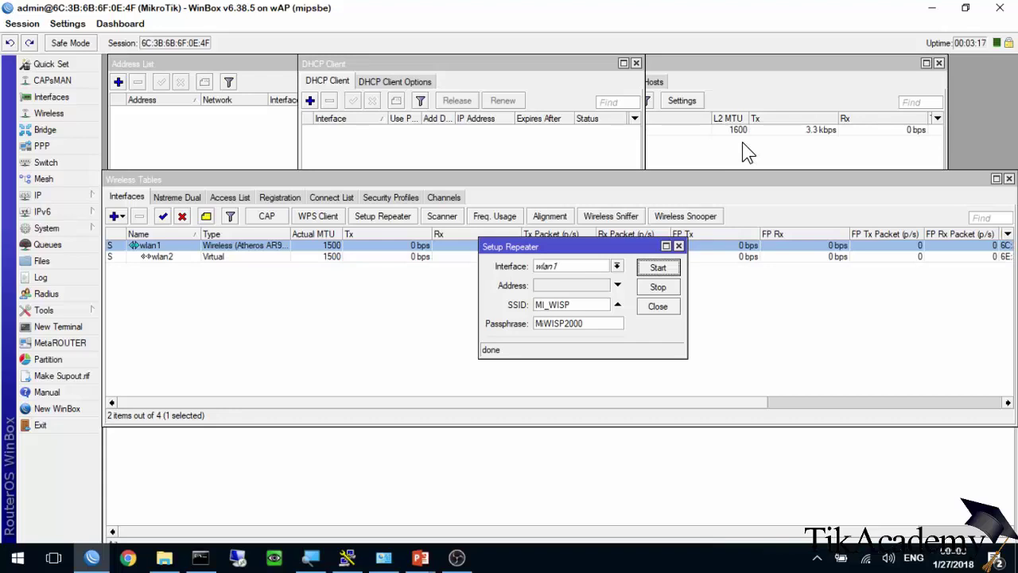
click(191, 263)
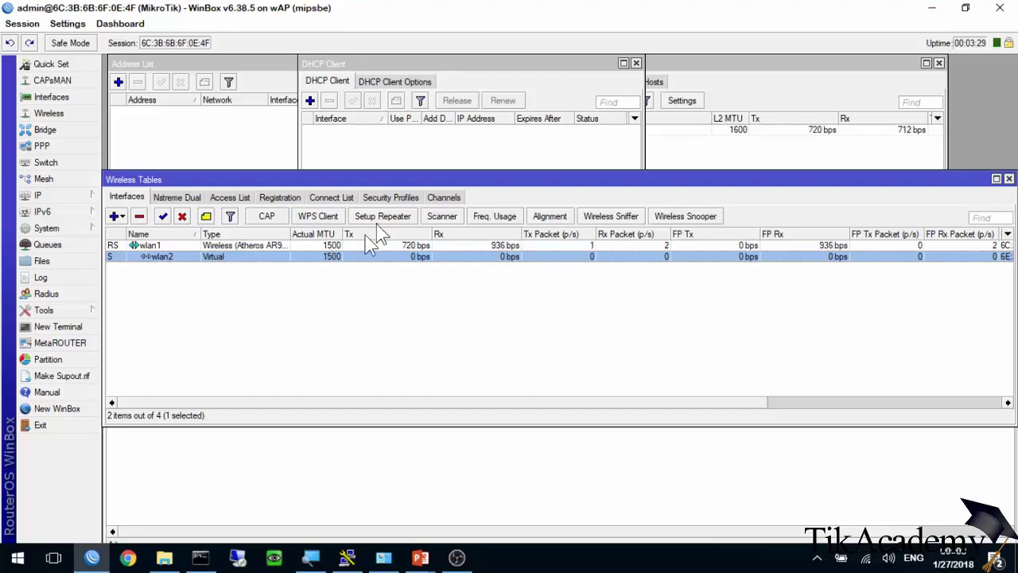
click(389, 199)
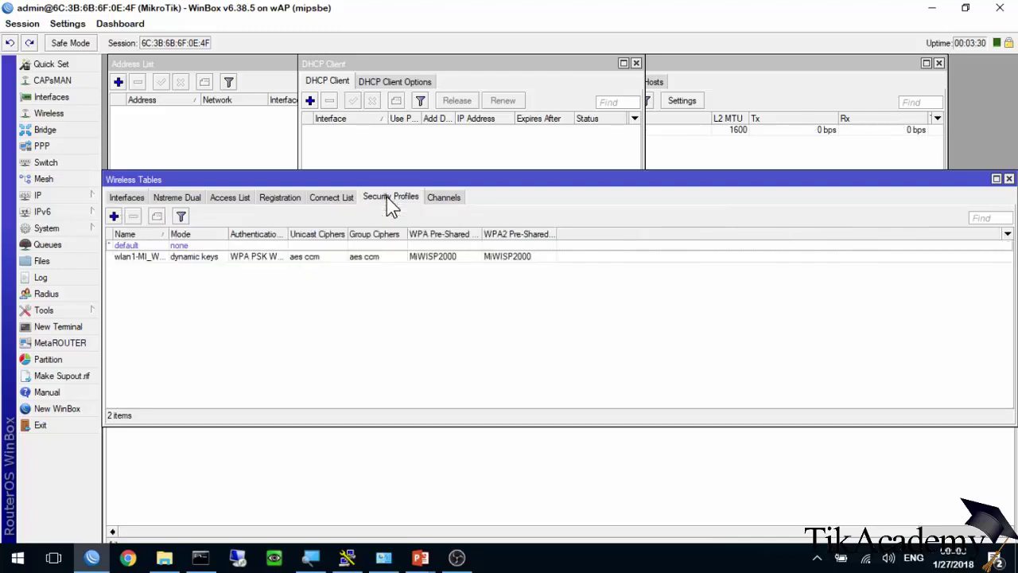
double_click(264, 257)
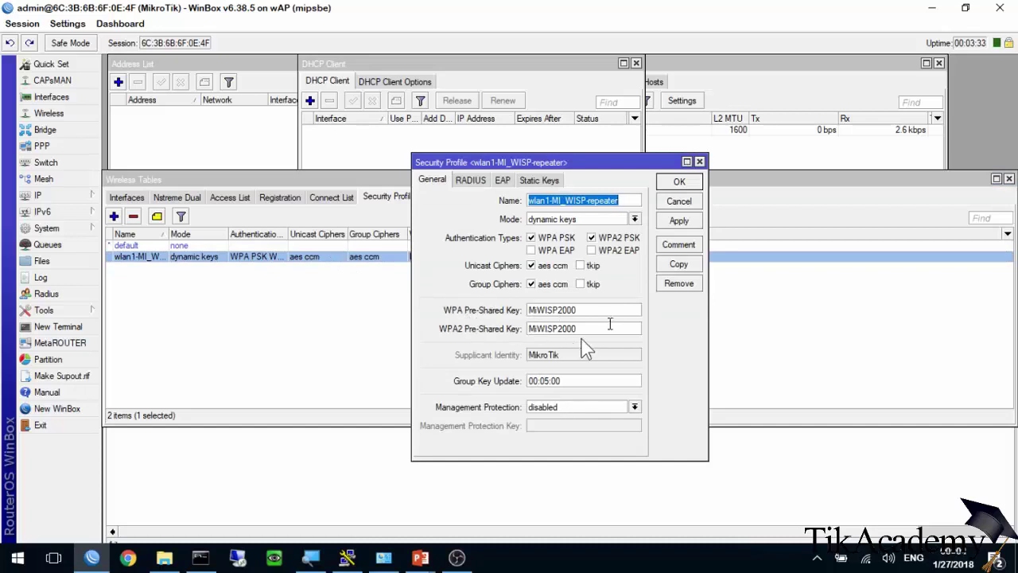
key(Escape)
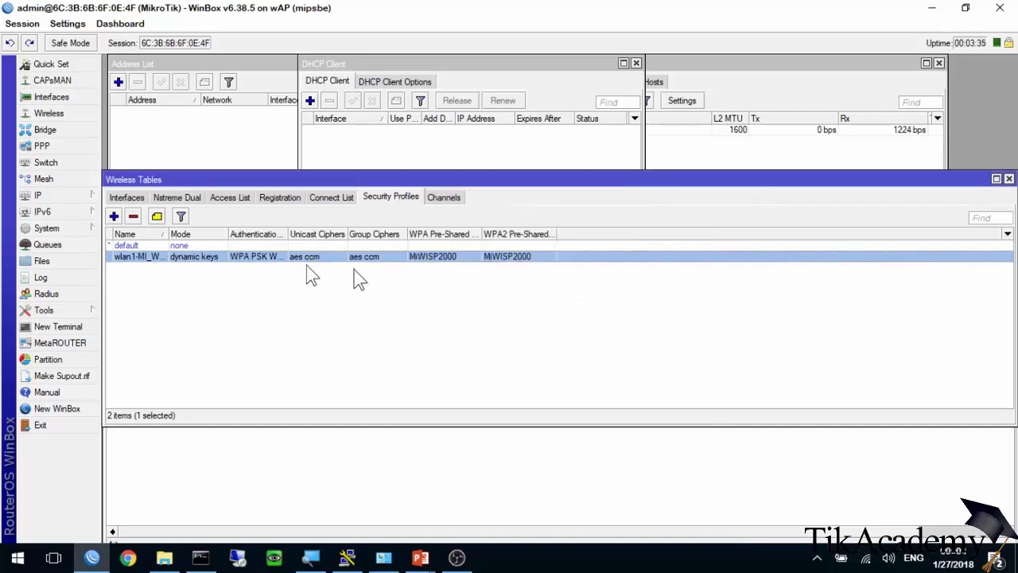
Open the RB206 registration and check its -51/-53 dBm signal and traffic statistics.
click(278, 197)
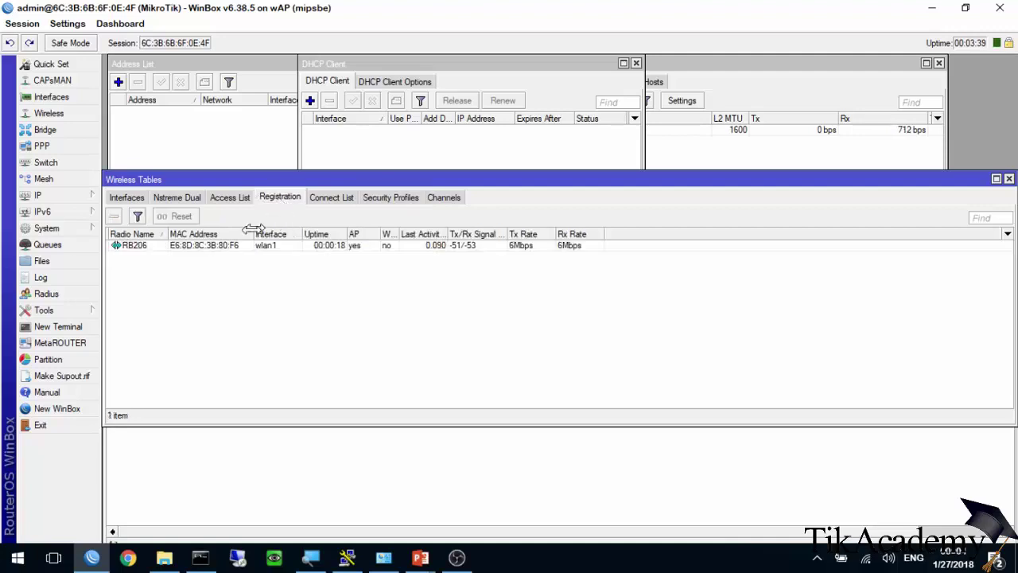
double_click(231, 246)
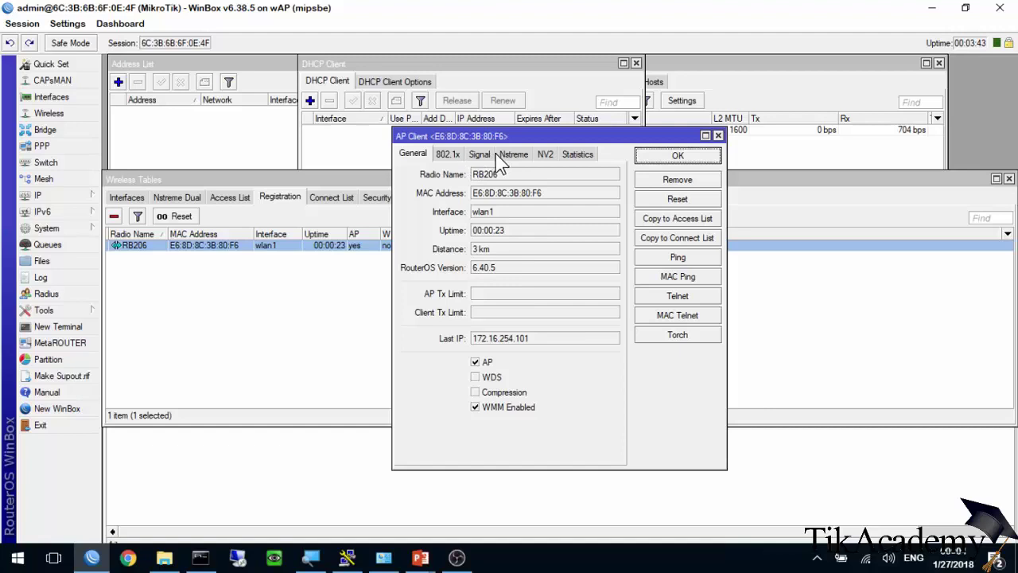
click(481, 154)
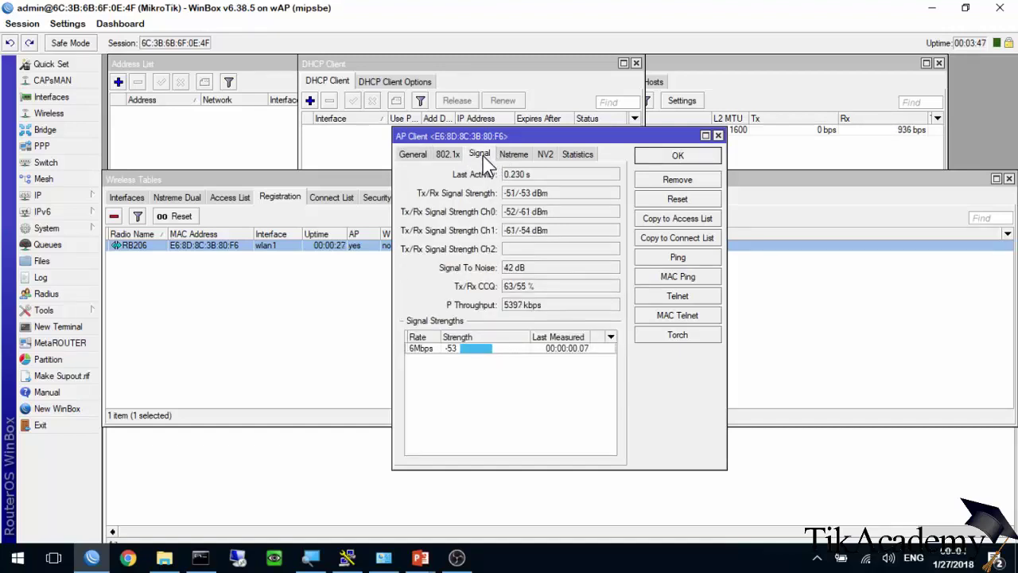
click(575, 154)
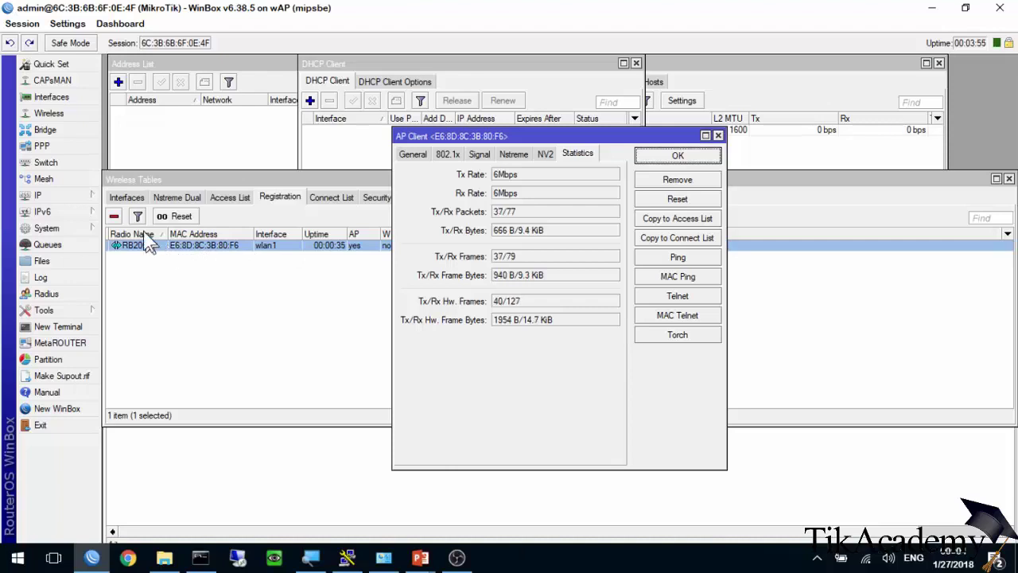
click(76, 195)
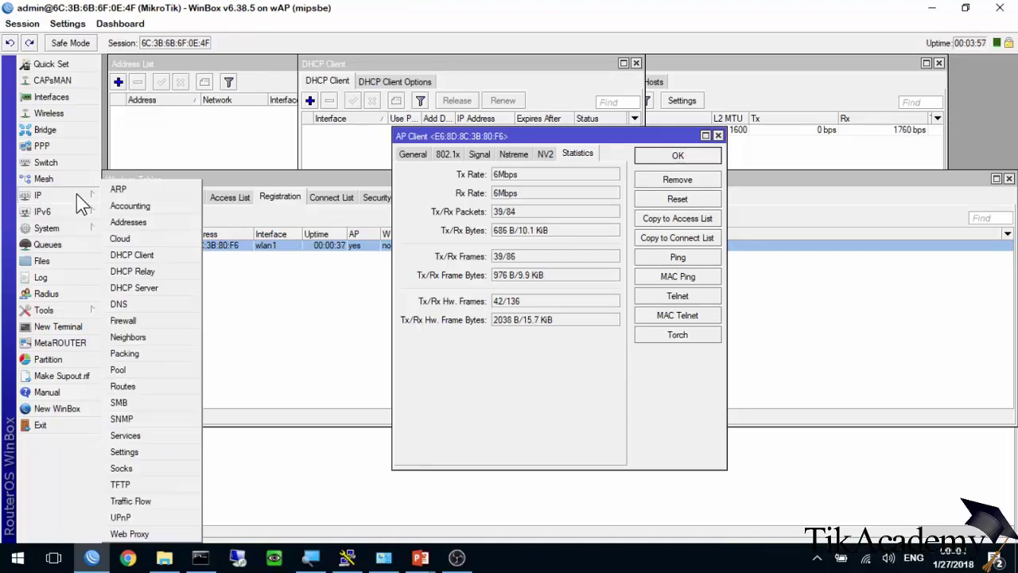
Add a DHCP client on bridge1 and confirm it leases 172.16.255.211/23.
click(132, 255)
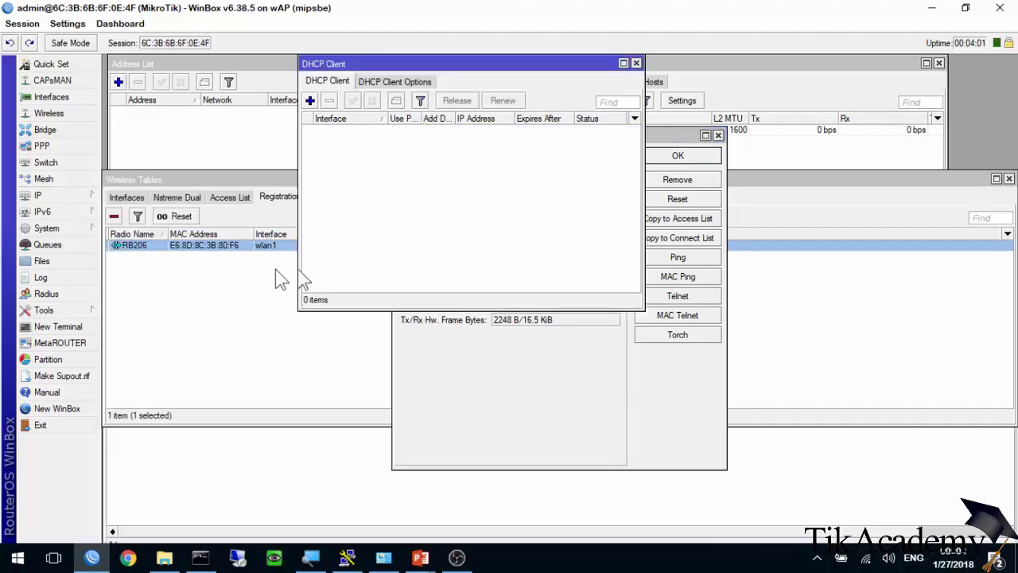
click(310, 100)
click(457, 204)
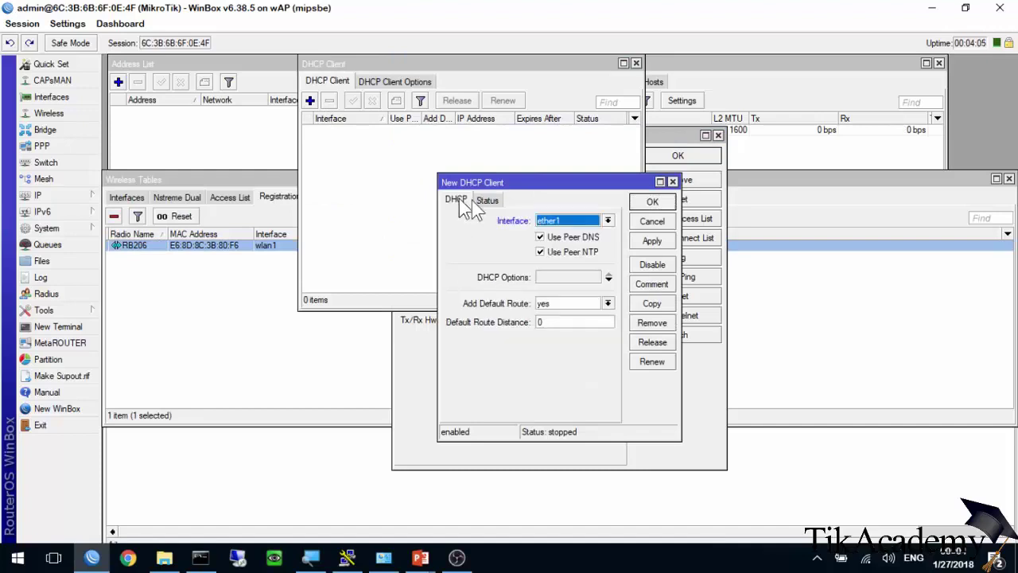
click(575, 222)
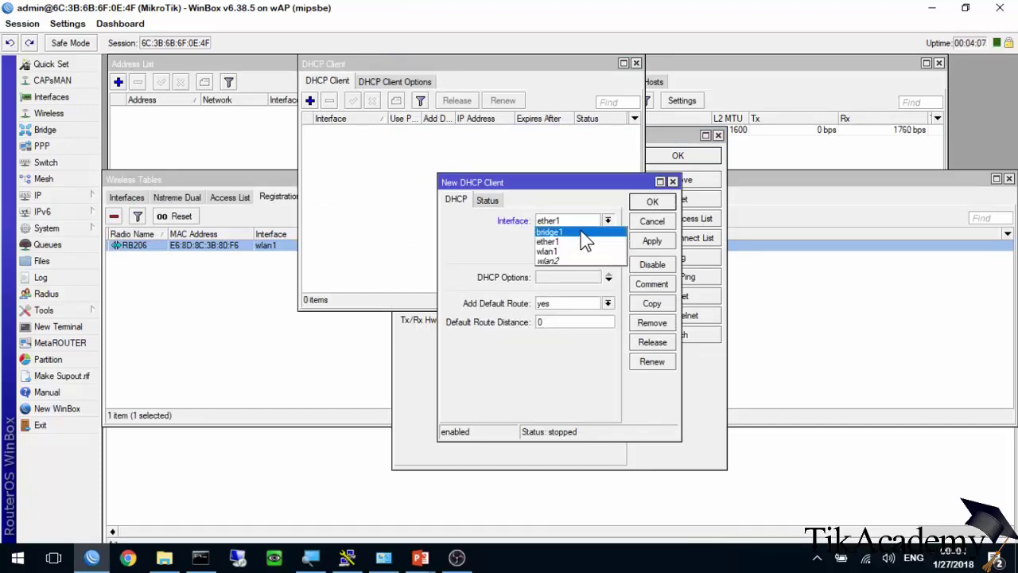
click(583, 231)
click(488, 201)
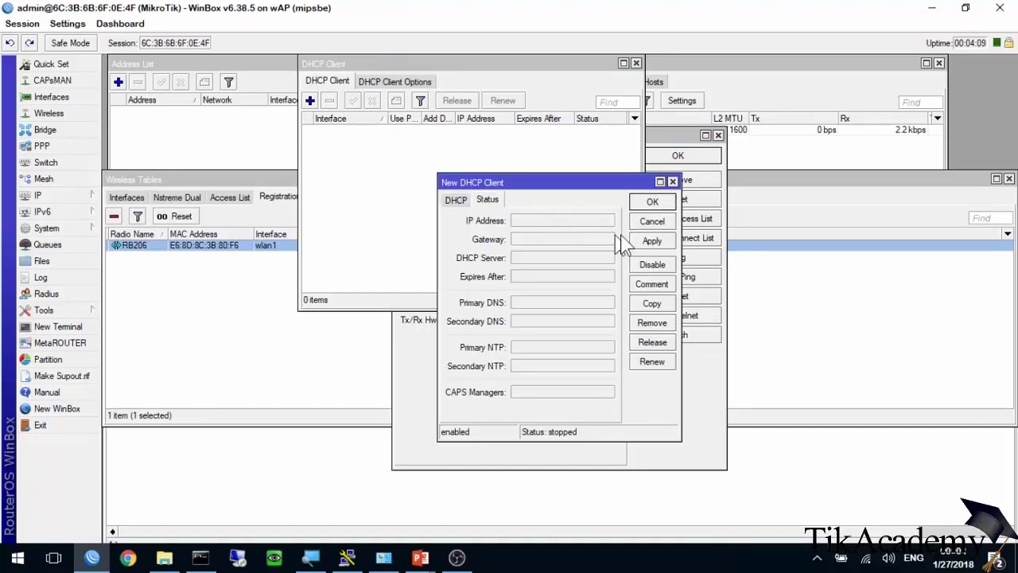
click(648, 240)
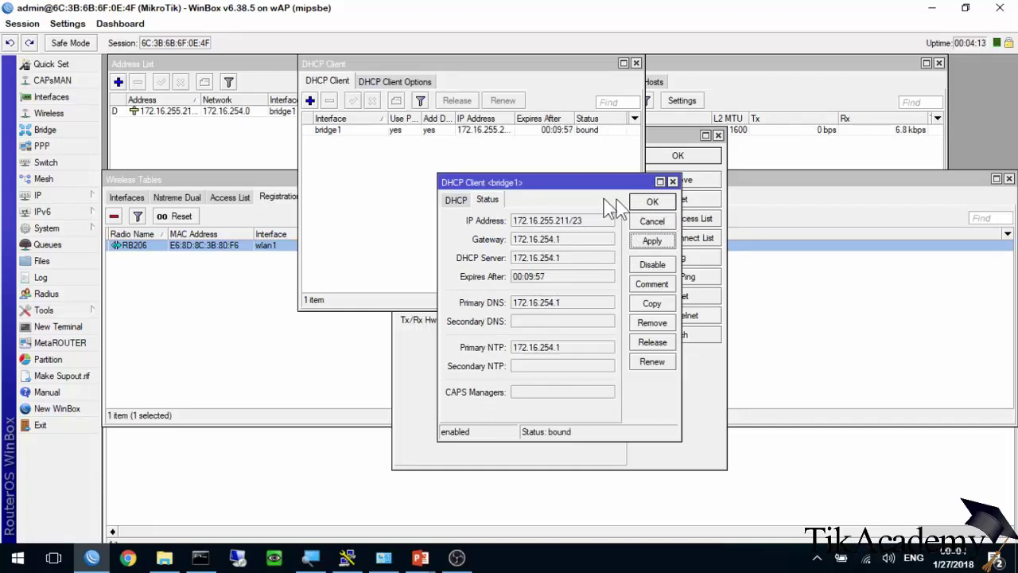
click(652, 203)
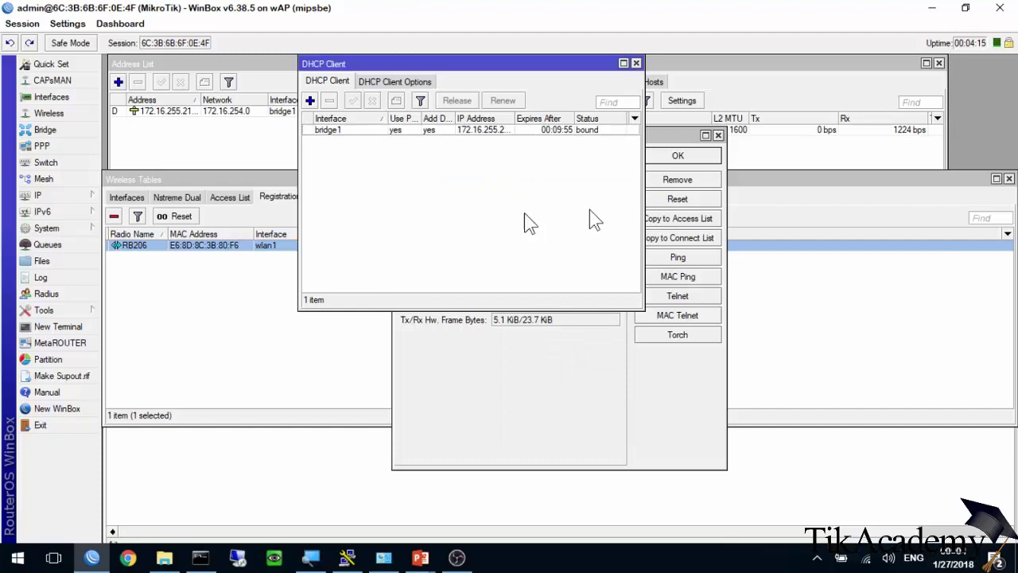
key(alt+Tab)
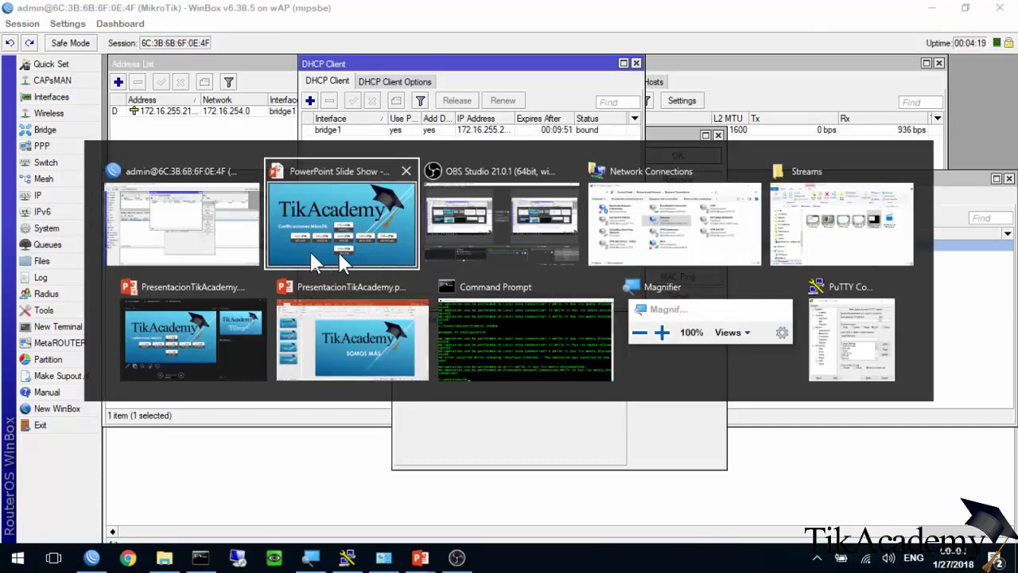
In a new WinBox loader, target the neighbour 172.16.255.211 with Open In New Window ticked.
click(217, 236)
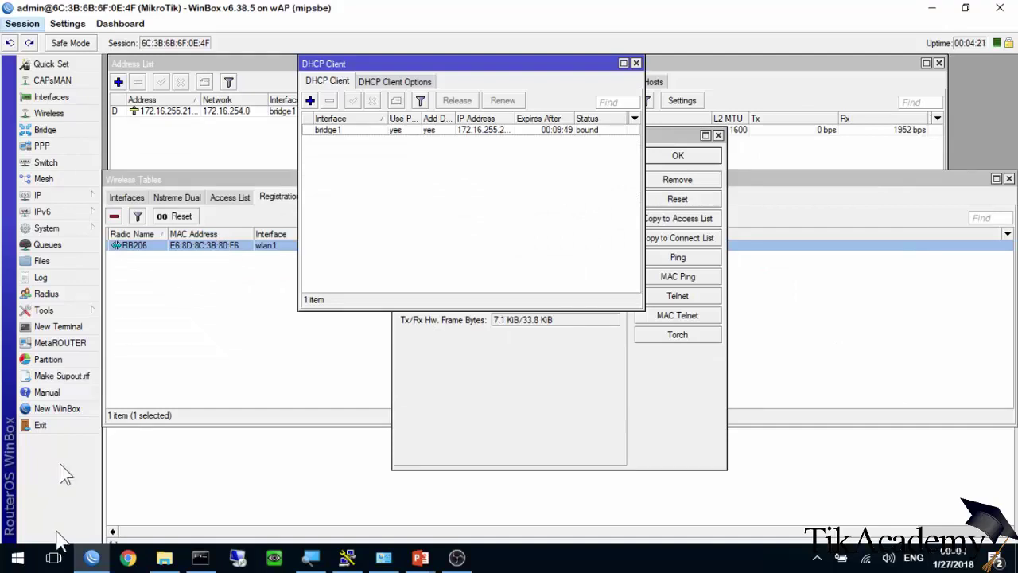
click(79, 409)
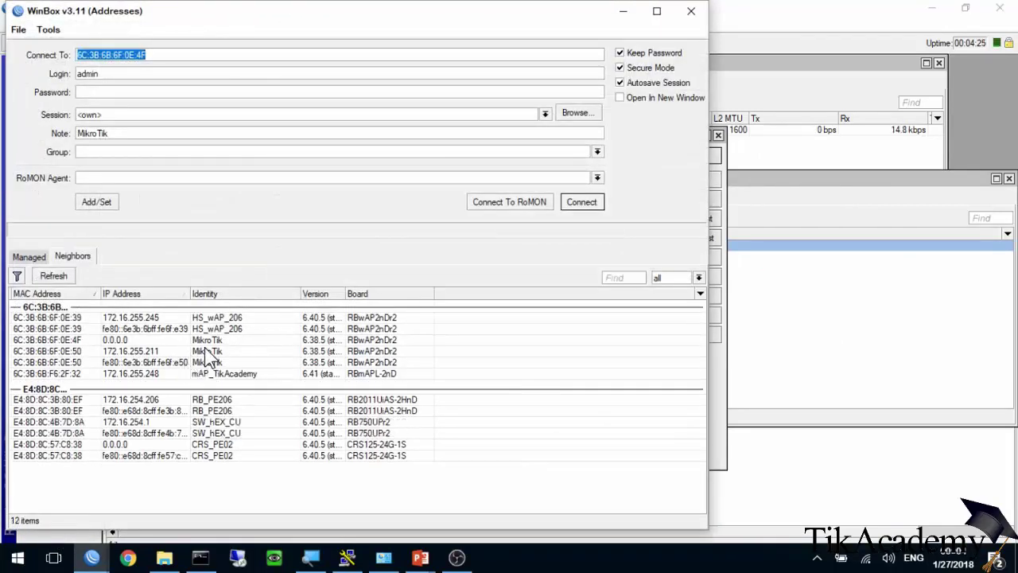
click(205, 351)
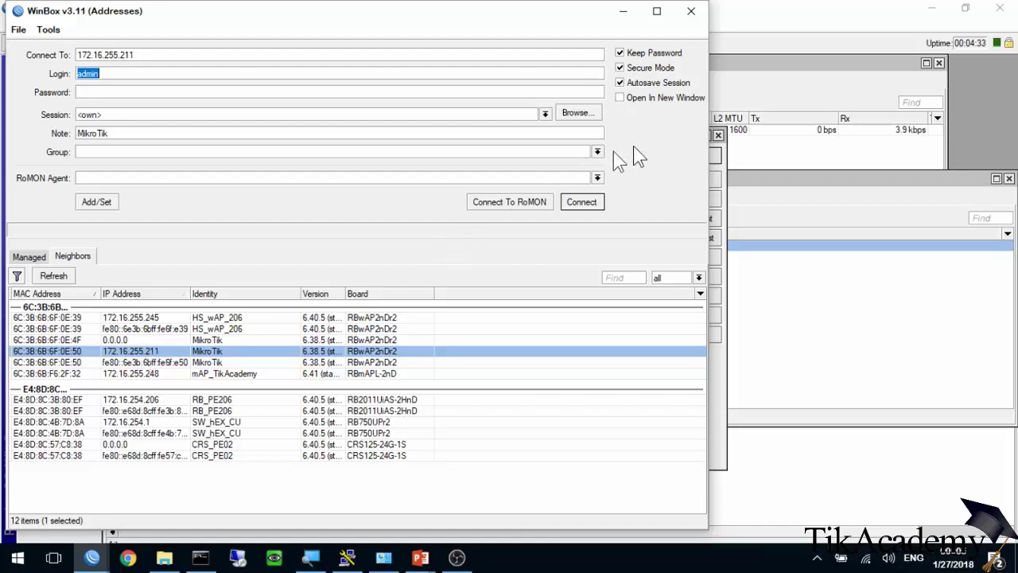
click(638, 97)
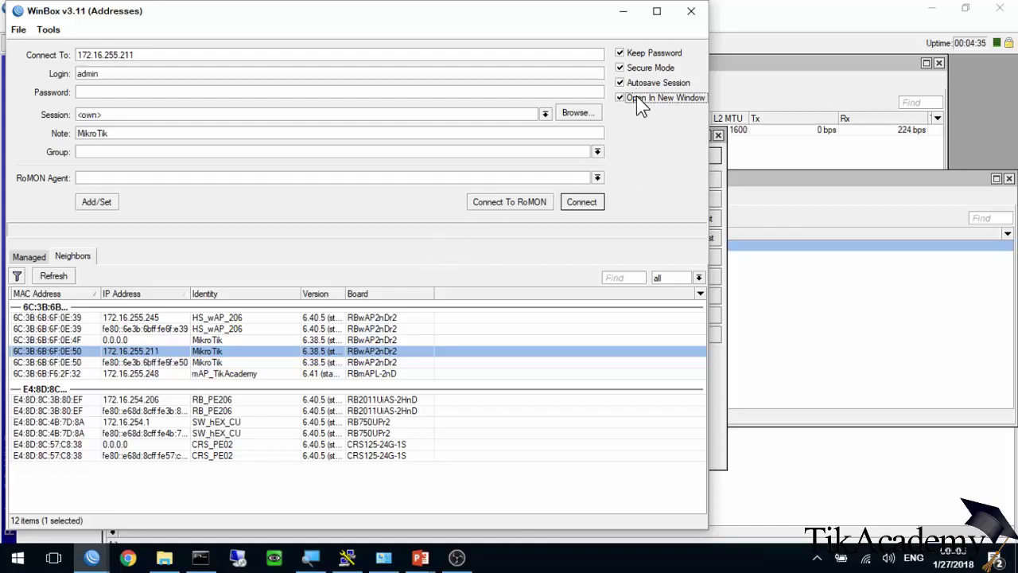
click(764, 246)
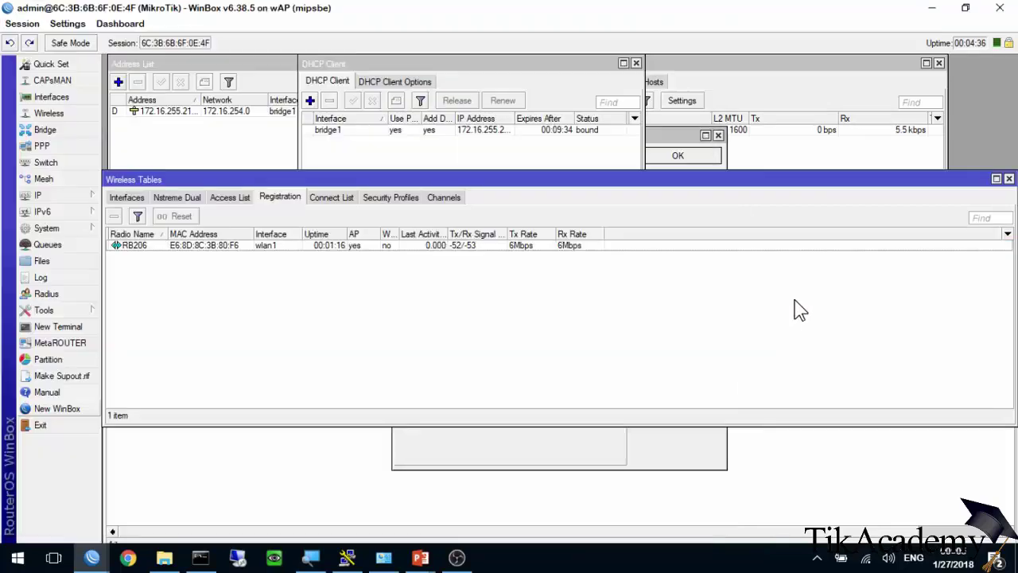
Close the RB206 AP Client details and open the Scanner for wlan1.
click(579, 433)
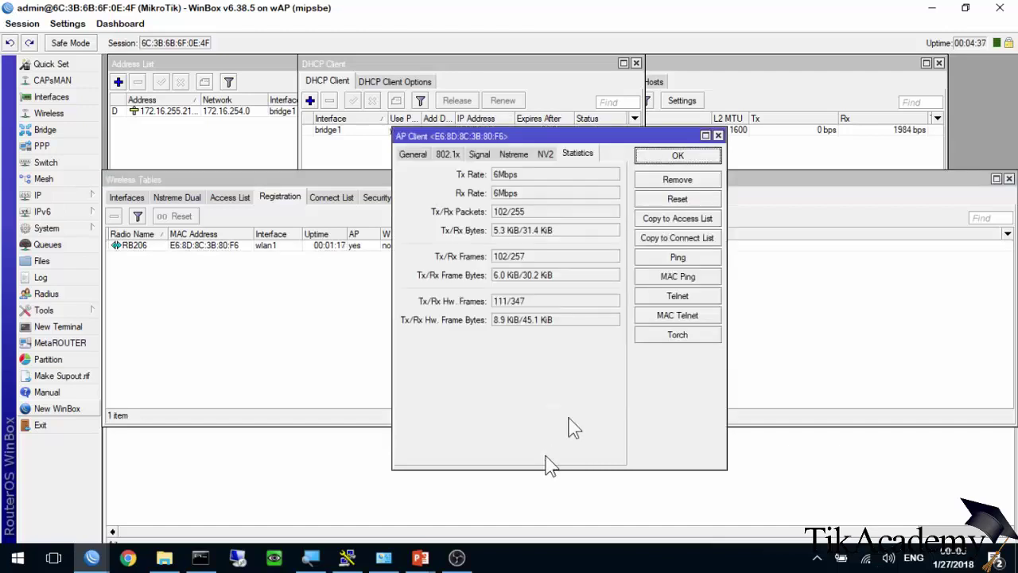
click(676, 155)
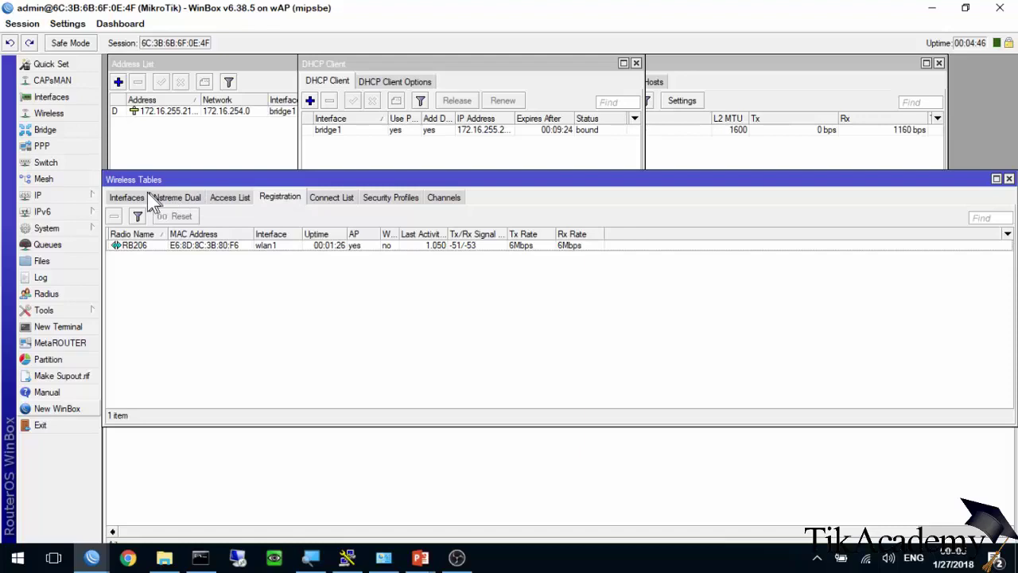
click(126, 198)
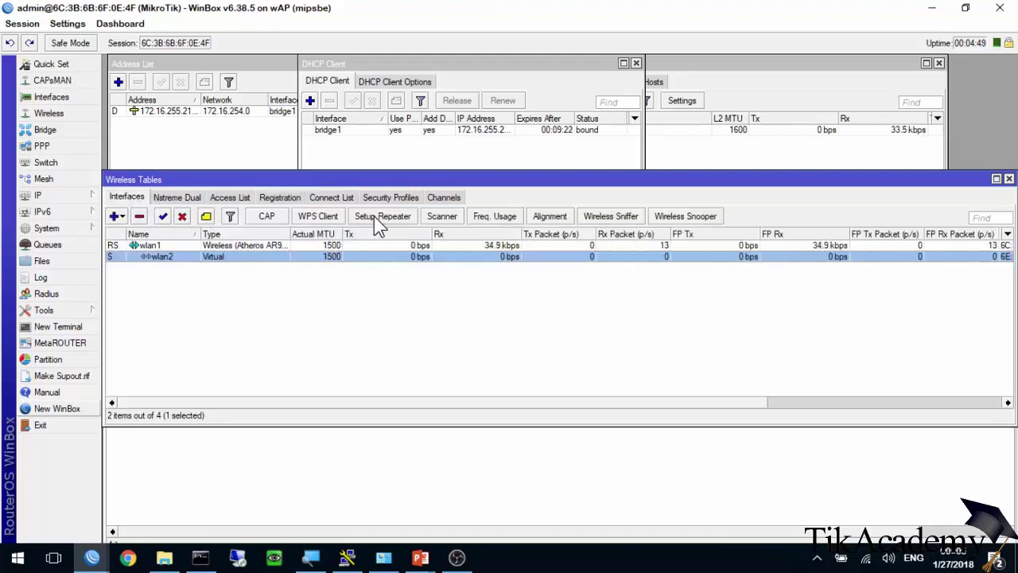
click(441, 217)
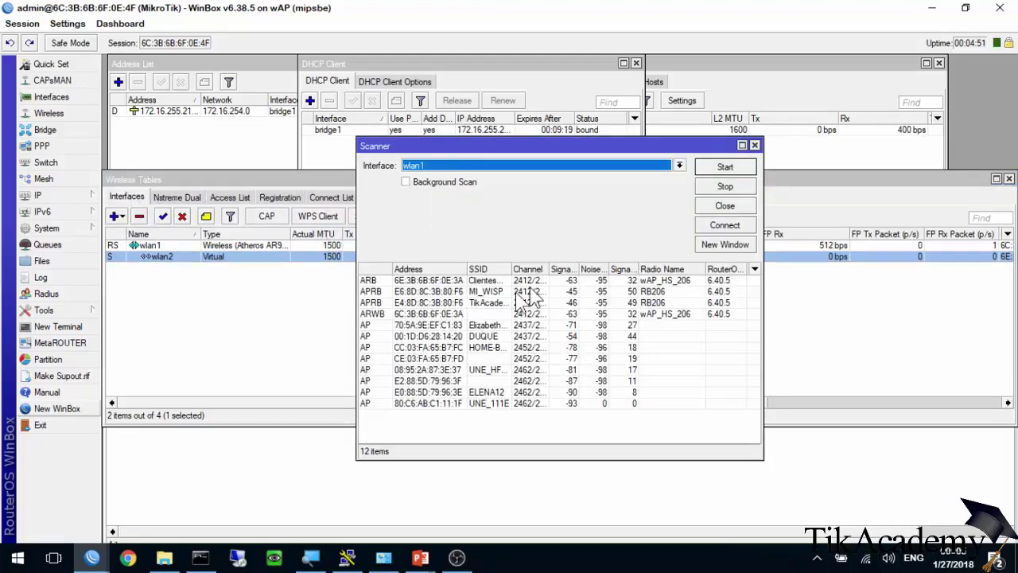
Start the wlan1 scan, sort the found networks by SSID, then close the Scanner.
click(724, 168)
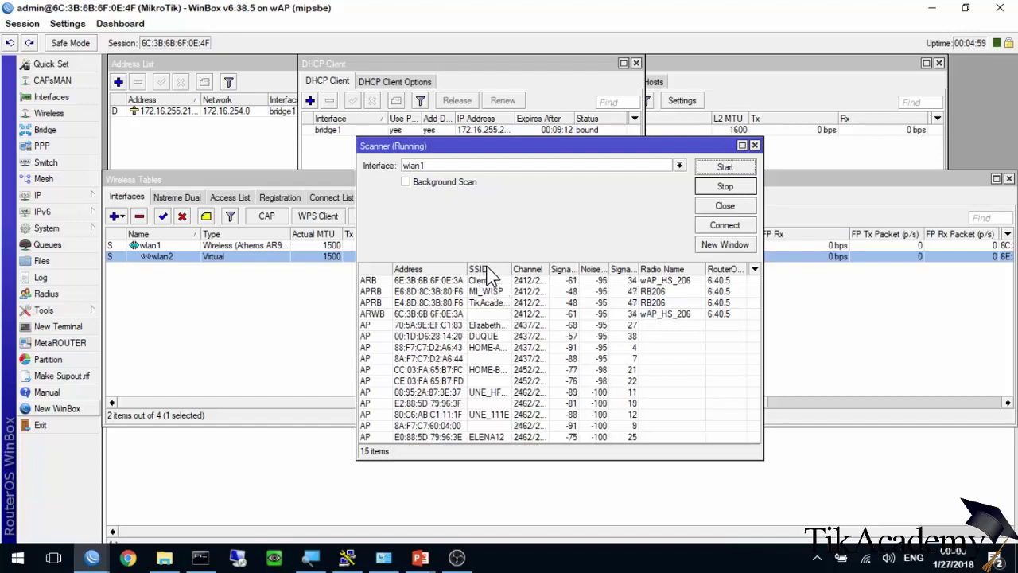
click(488, 270)
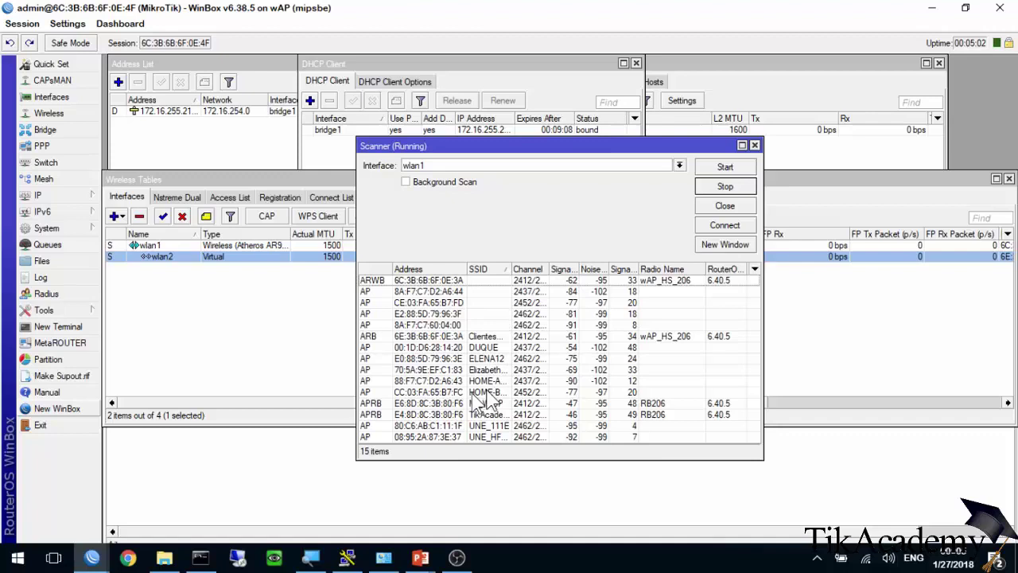
key(Escape)
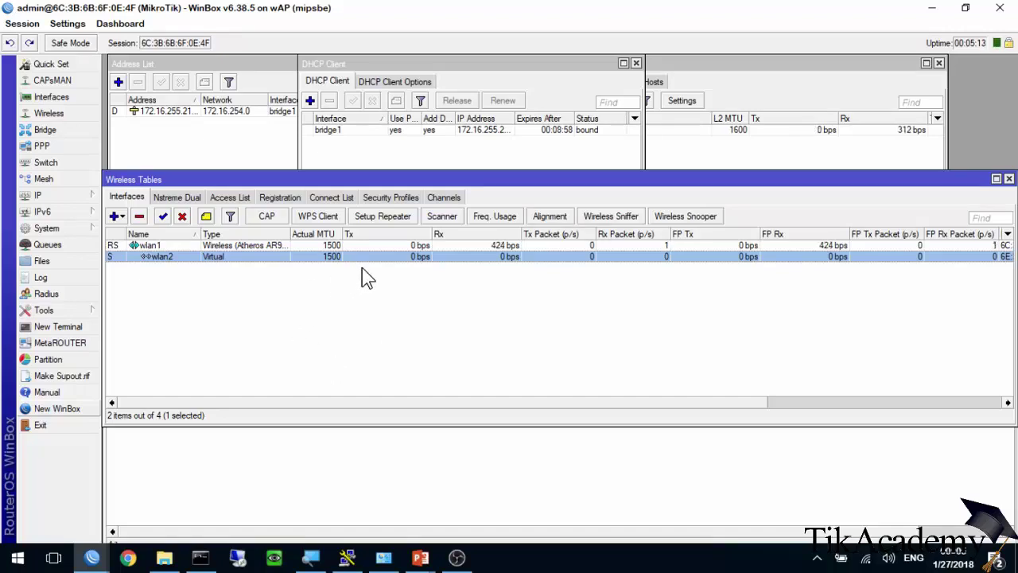
Switch away from WinBox to another program with Alt+Tab.
key(alt+Tab)
key(alt+Tab)
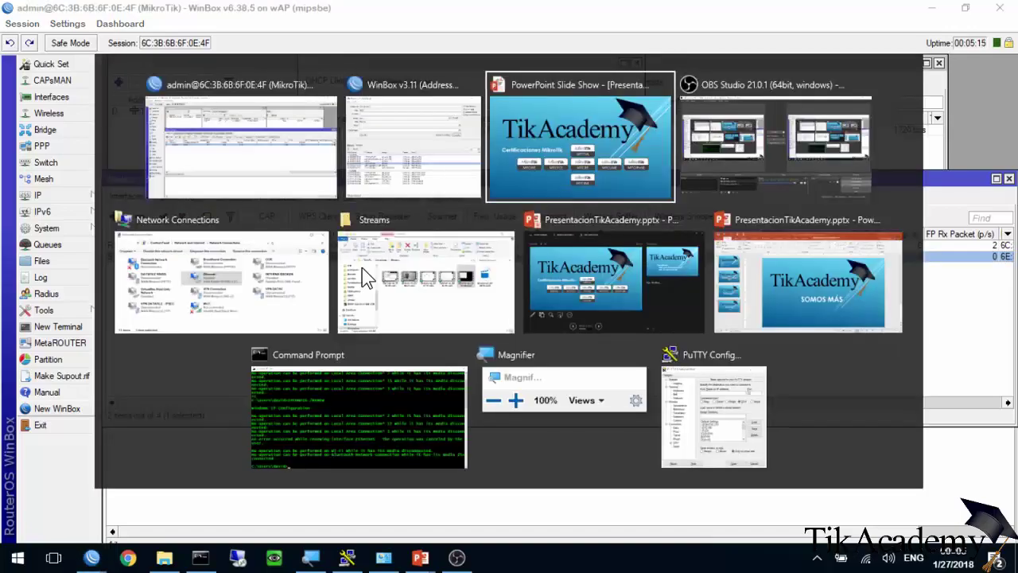